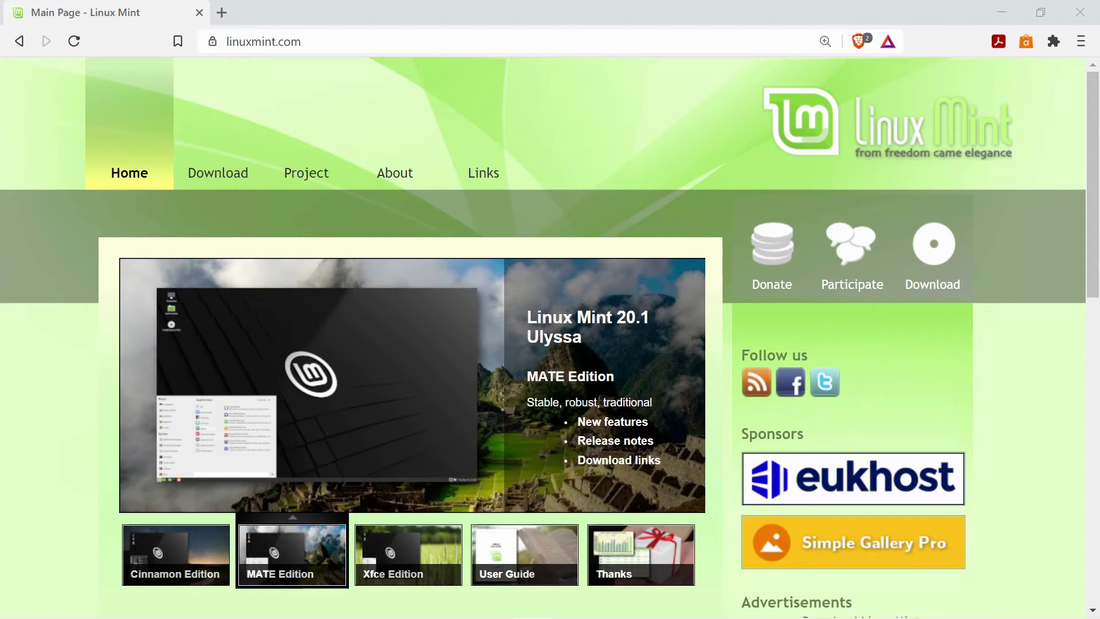
# Step: Open the Linux Mint 20.1 Ulyssa download page and scroll to its Cinnamon, MATE and Xfce links
pyautogui.moveTo(222, 164)
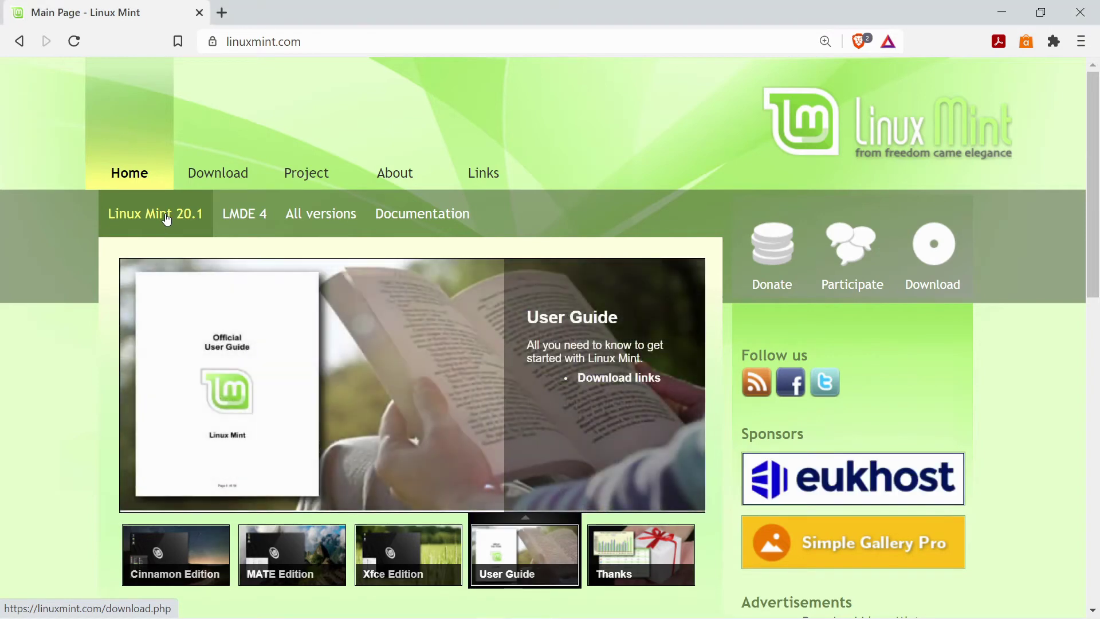
pyautogui.click(167, 222)
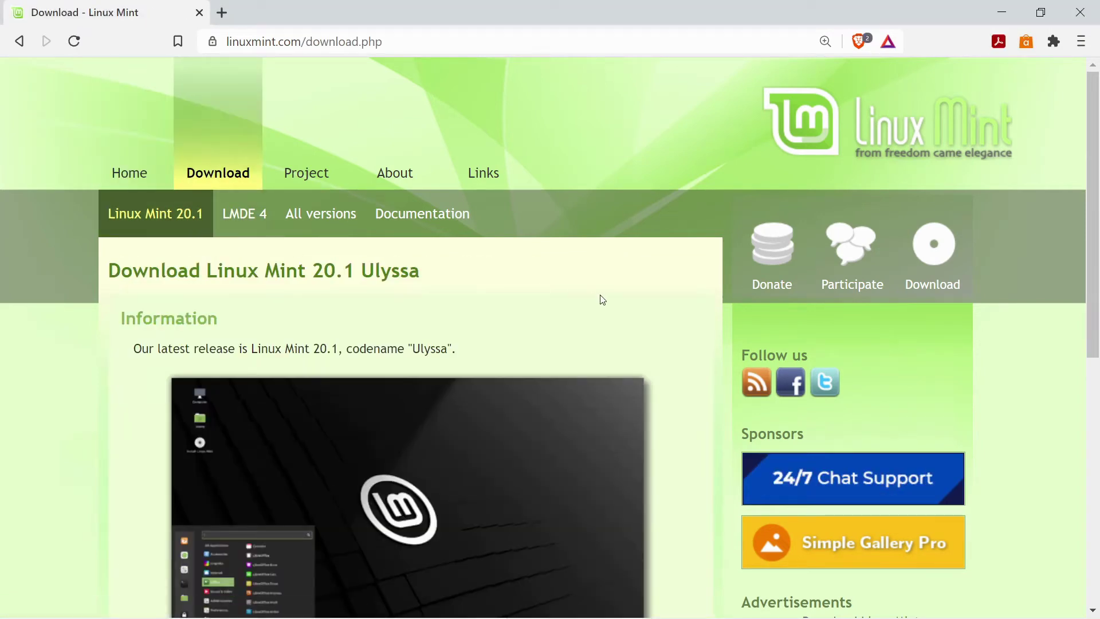
pyautogui.scroll(-1, 601, 300)
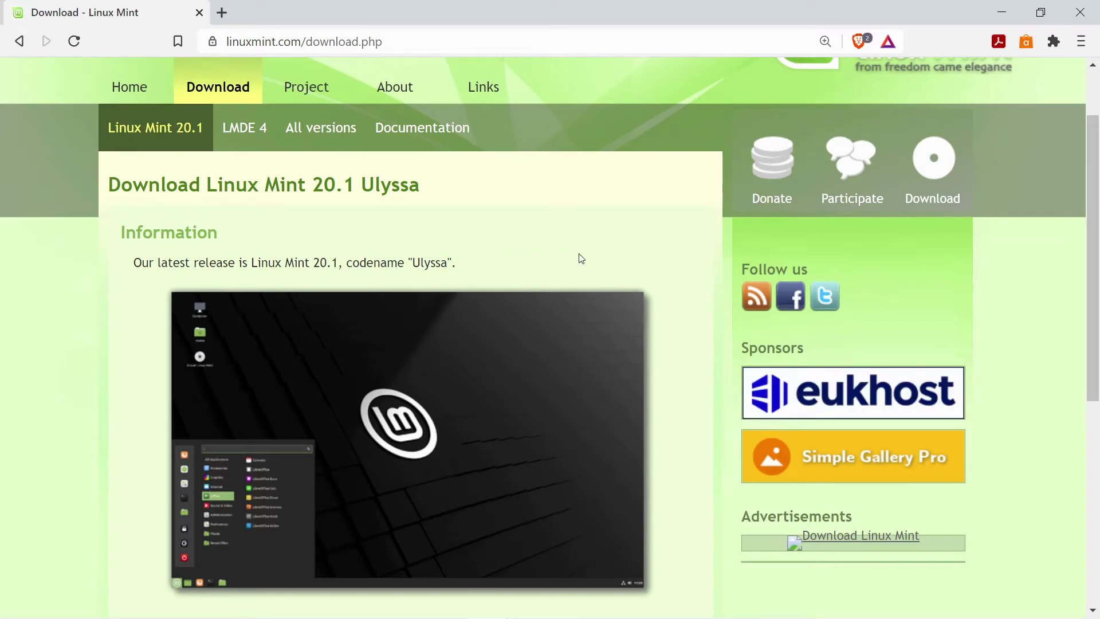
pyautogui.scroll(-5, 658, 291)
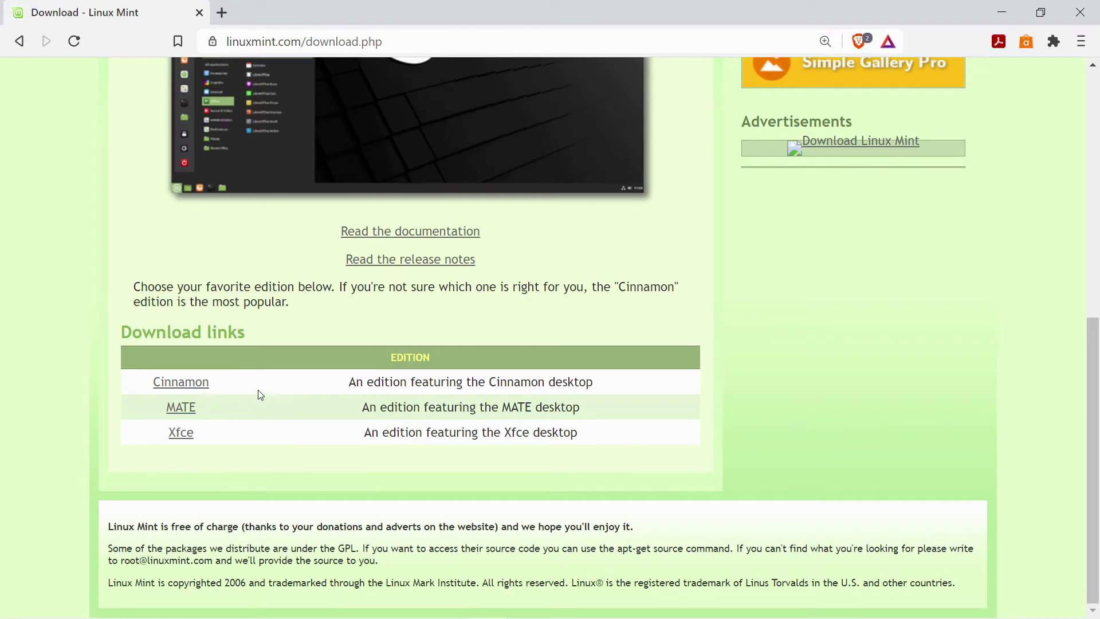
# Step: Download the Cinnamon 64-bit ISO from the FAU Erlangen-Nuremberg mirror
pyautogui.click(193, 390)
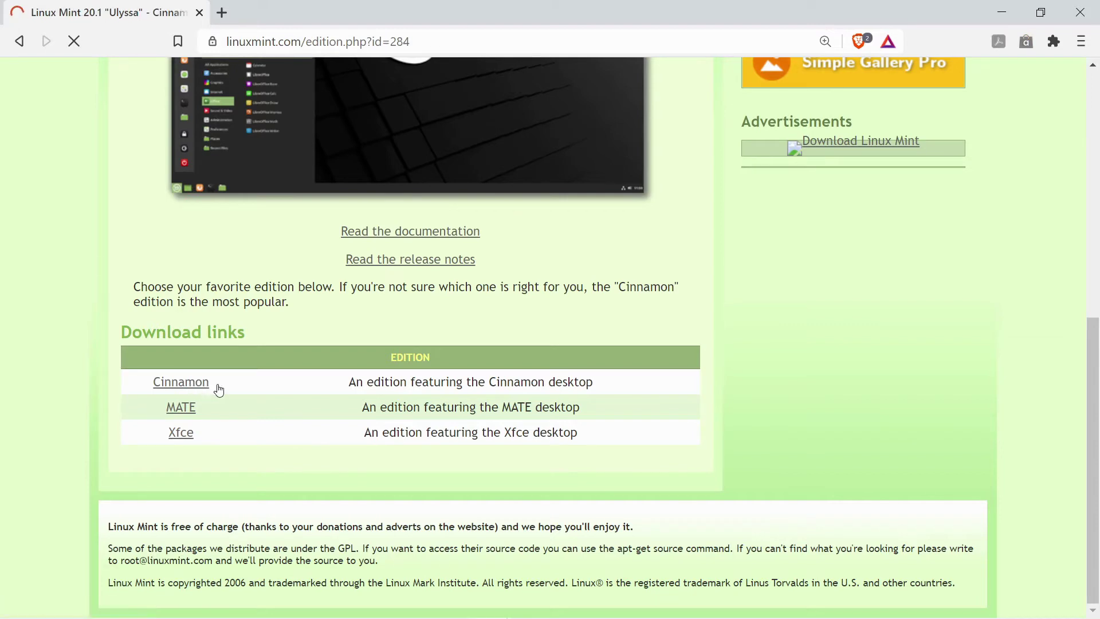
pyautogui.scroll(-2, 634, 426)
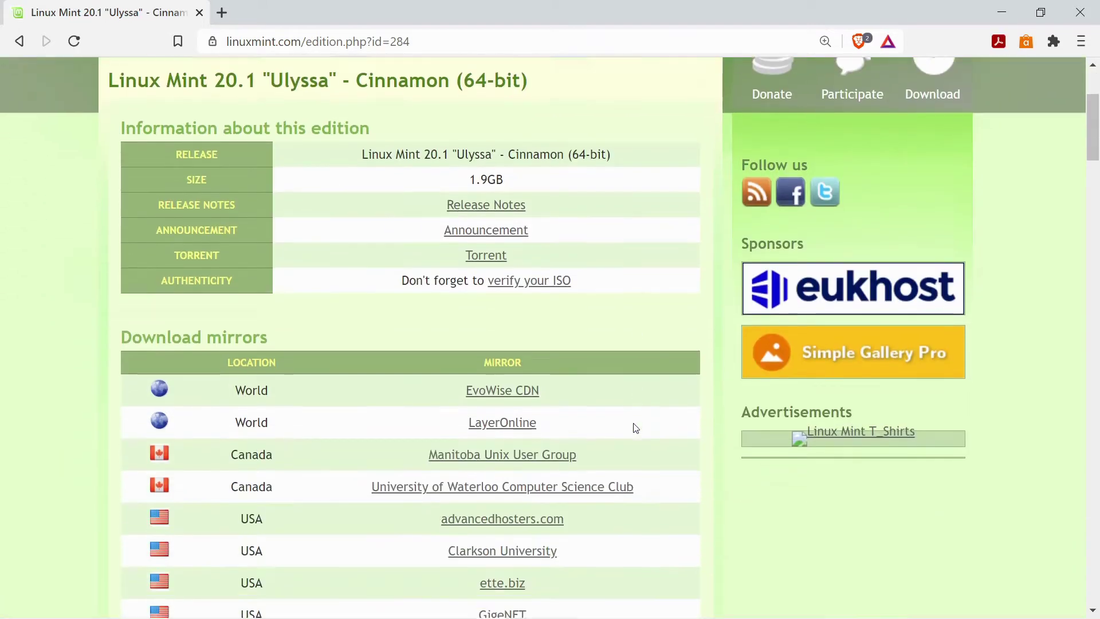
pyautogui.scroll(-5, 636, 429)
pyautogui.scroll(-3, 638, 431)
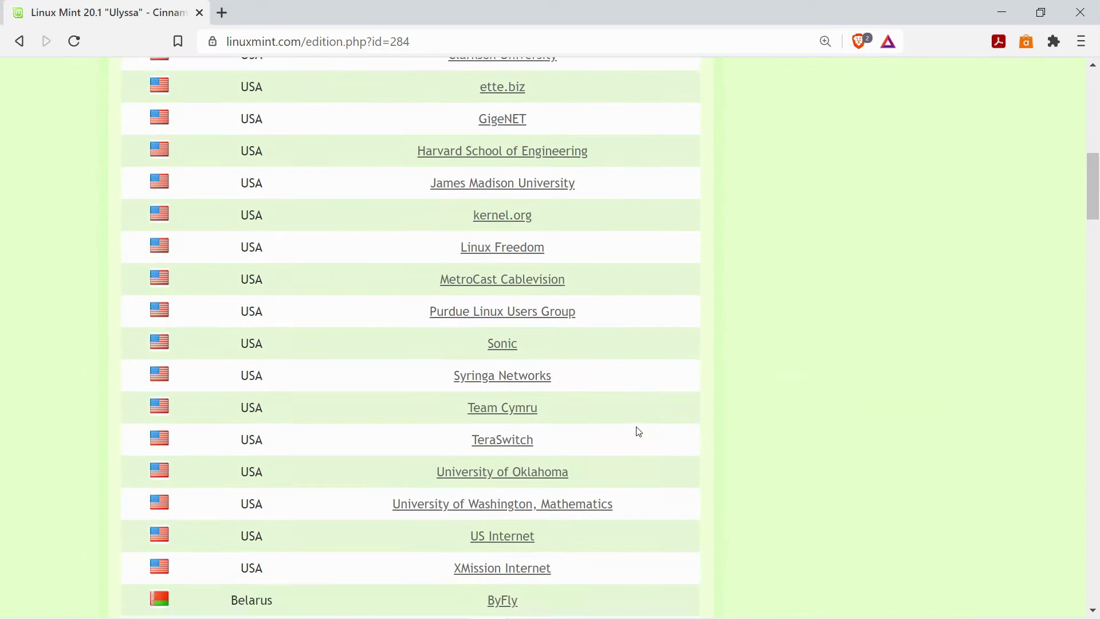
pyautogui.scroll(-15, 624, 427)
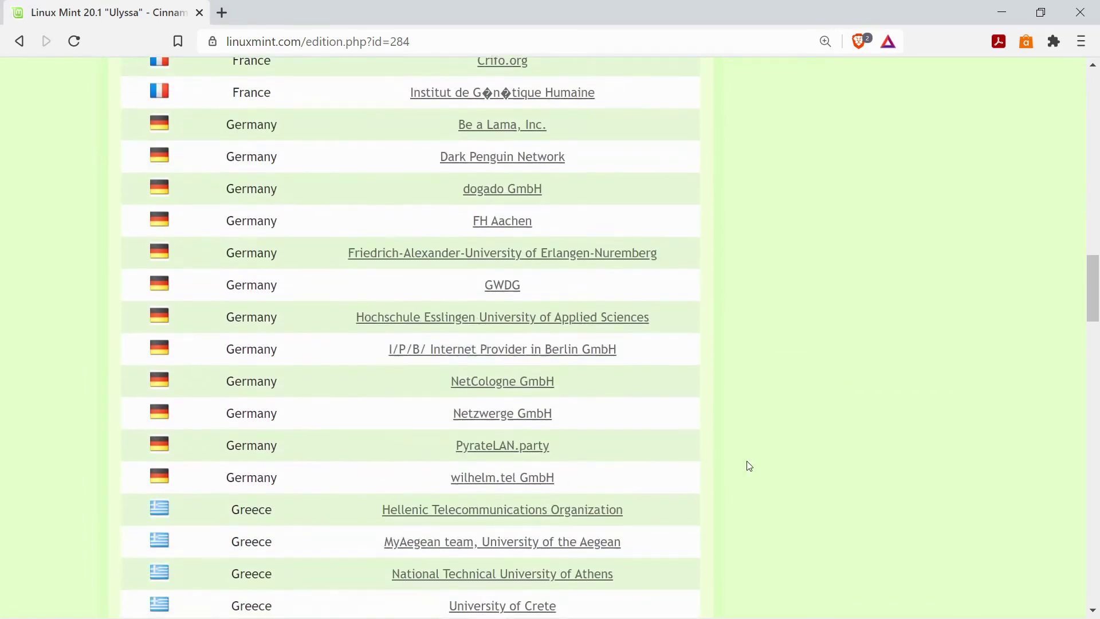
pyautogui.scroll(-8, 749, 464)
pyautogui.scroll(-3, 775, 468)
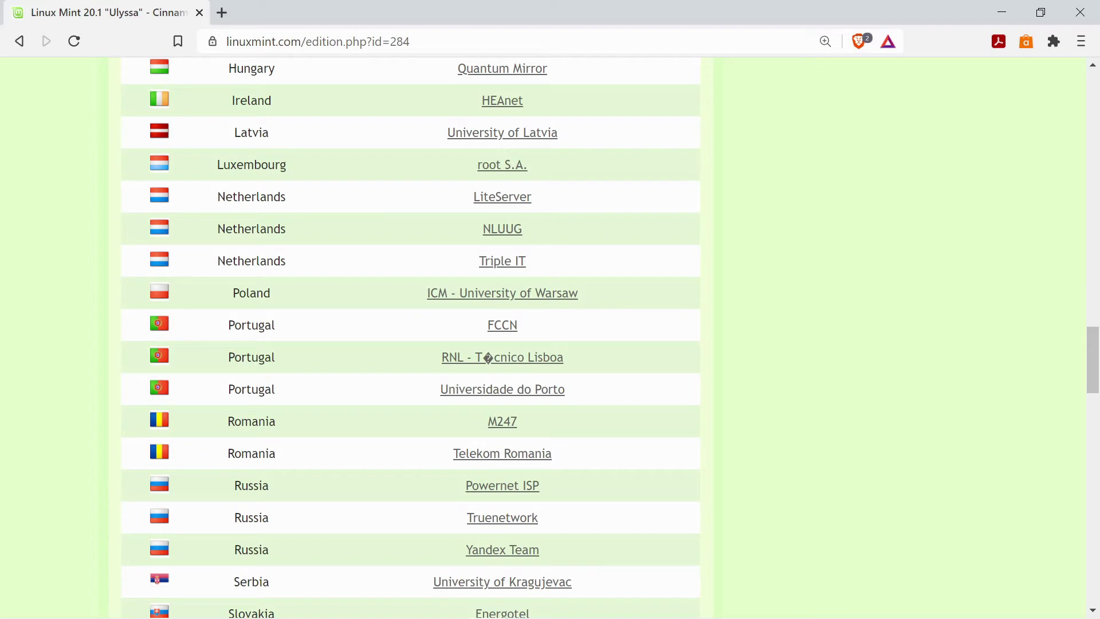
pyautogui.scroll(10, 411, 338)
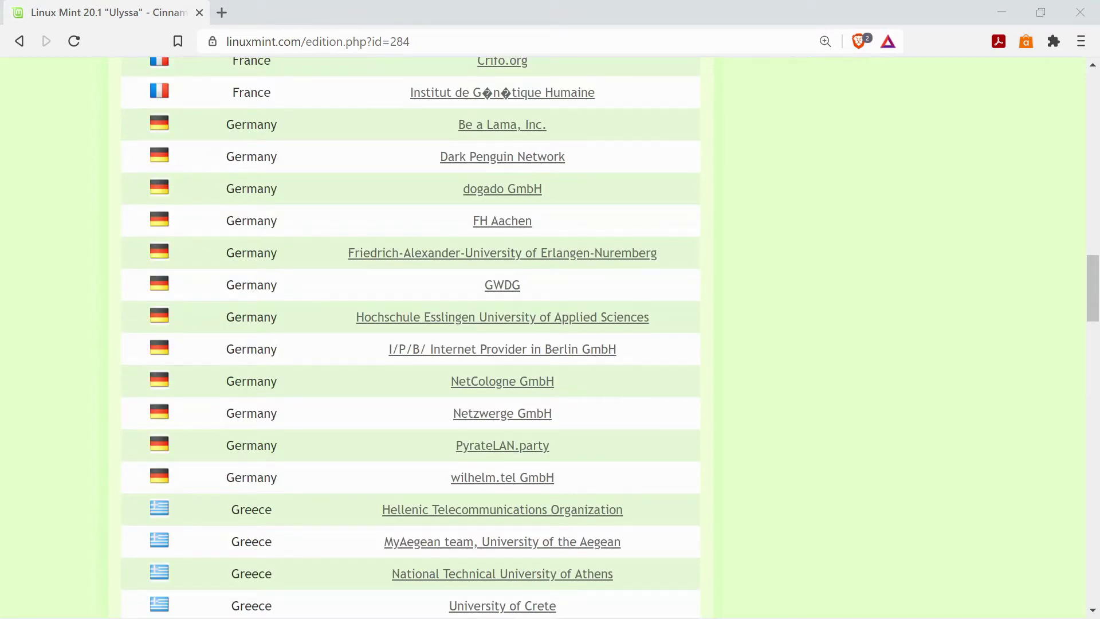
pyautogui.click(605, 258)
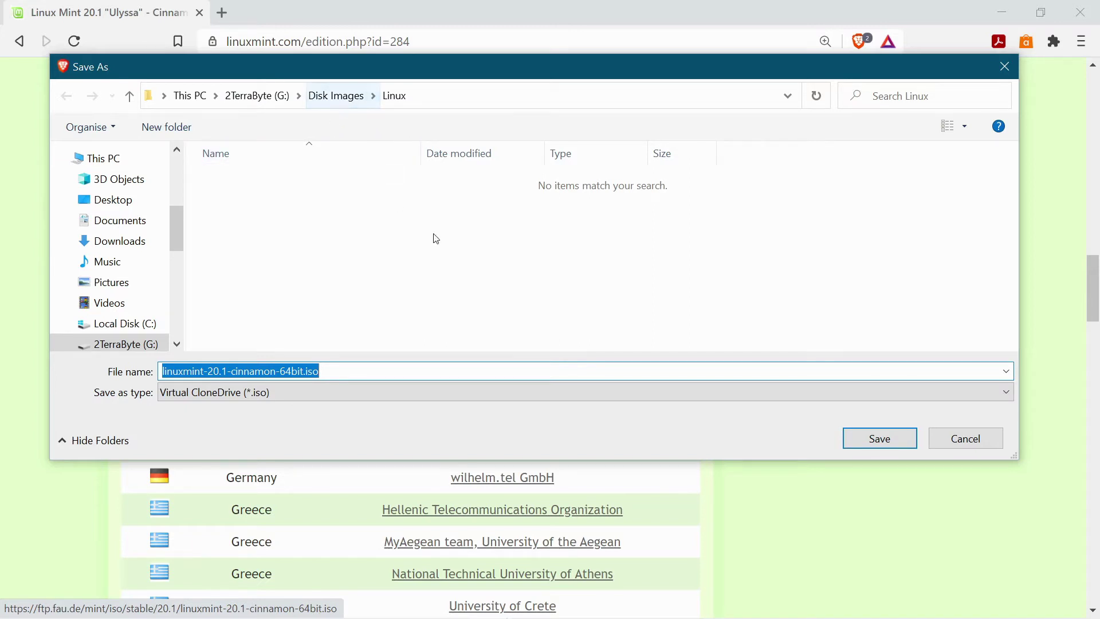
# Step: Save linuxmint-20.1-cinnamon-64bit.iso into the Disk Images\Linux folder
pyautogui.click(894, 440)
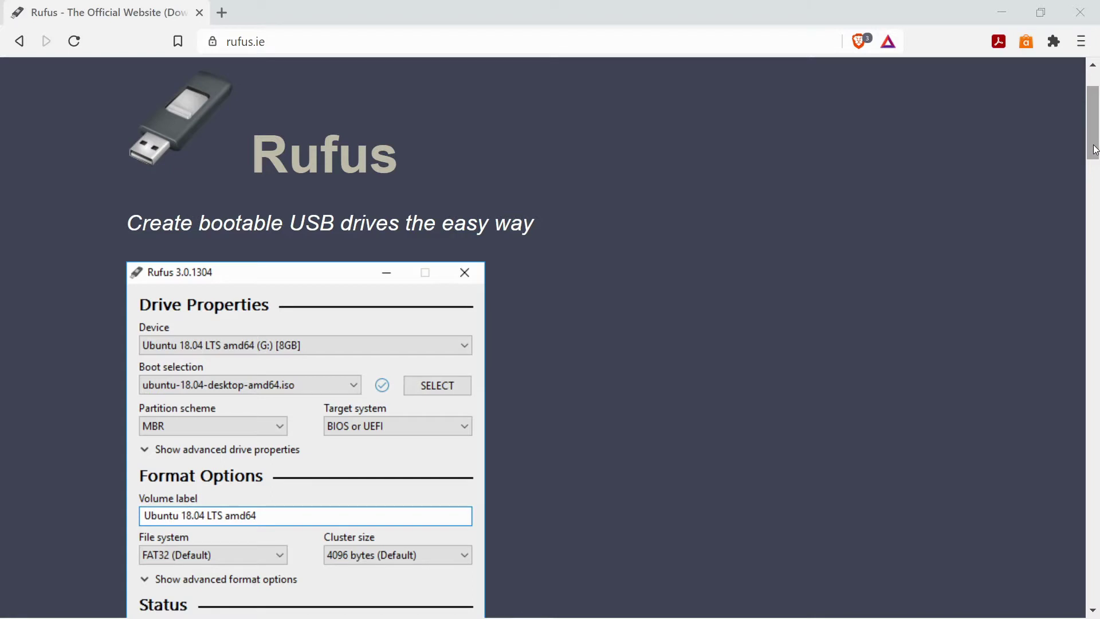
# Step: Download Rufus 3.13 Portable from rufus.ie and save it into the Linux folder
pyautogui.moveTo(1095, 150); pyautogui.dragTo(1096, 181)
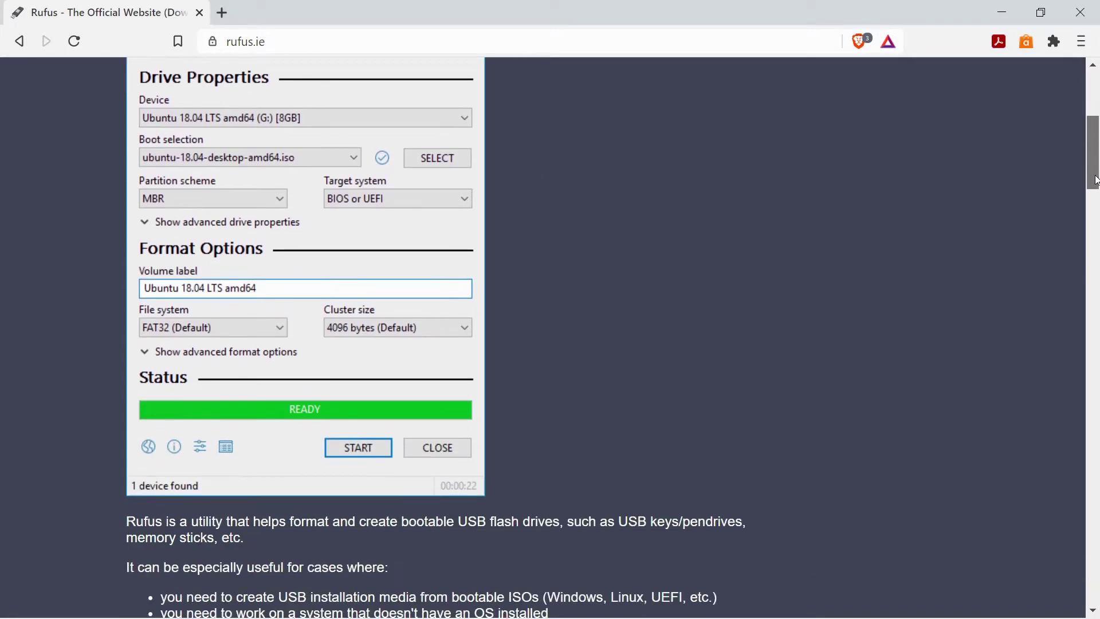
pyautogui.scroll(-9, 459, 281)
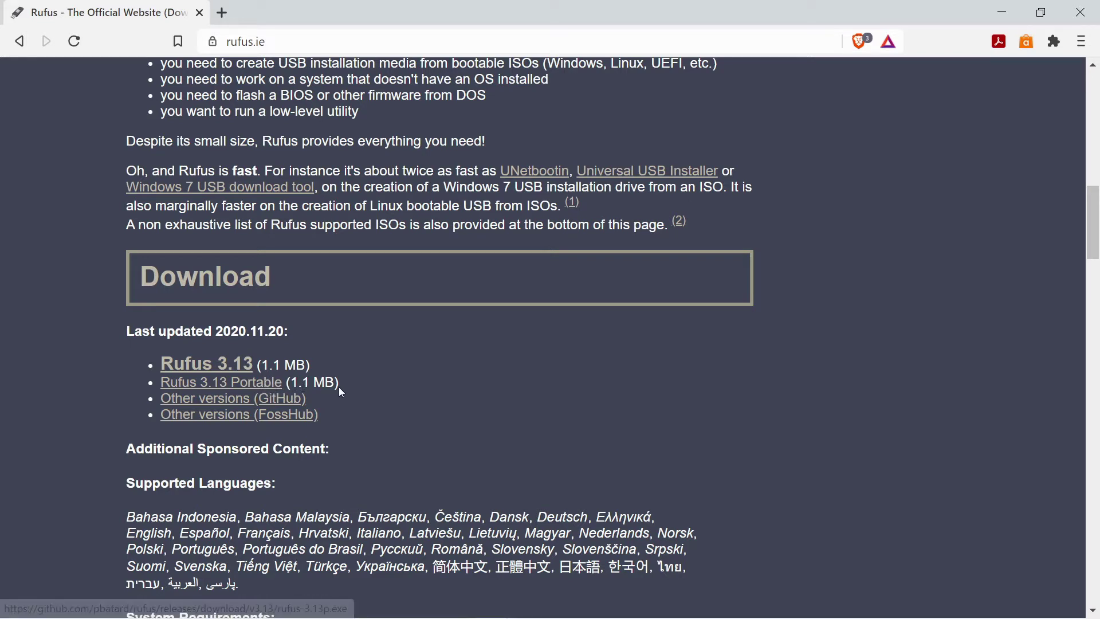
pyautogui.click(257, 383)
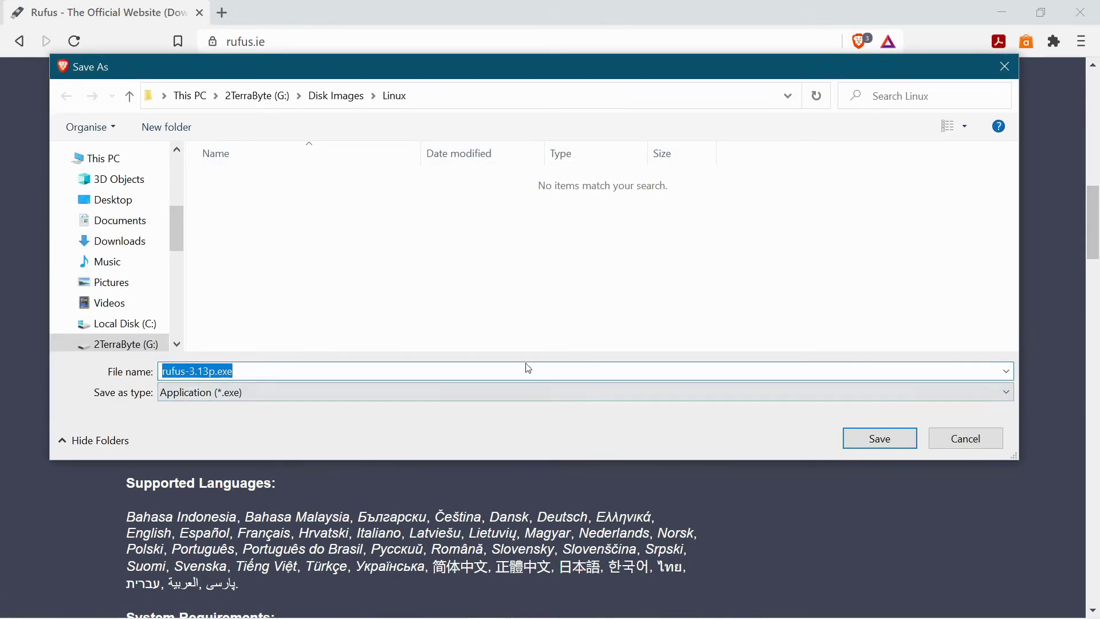
pyautogui.click(883, 443)
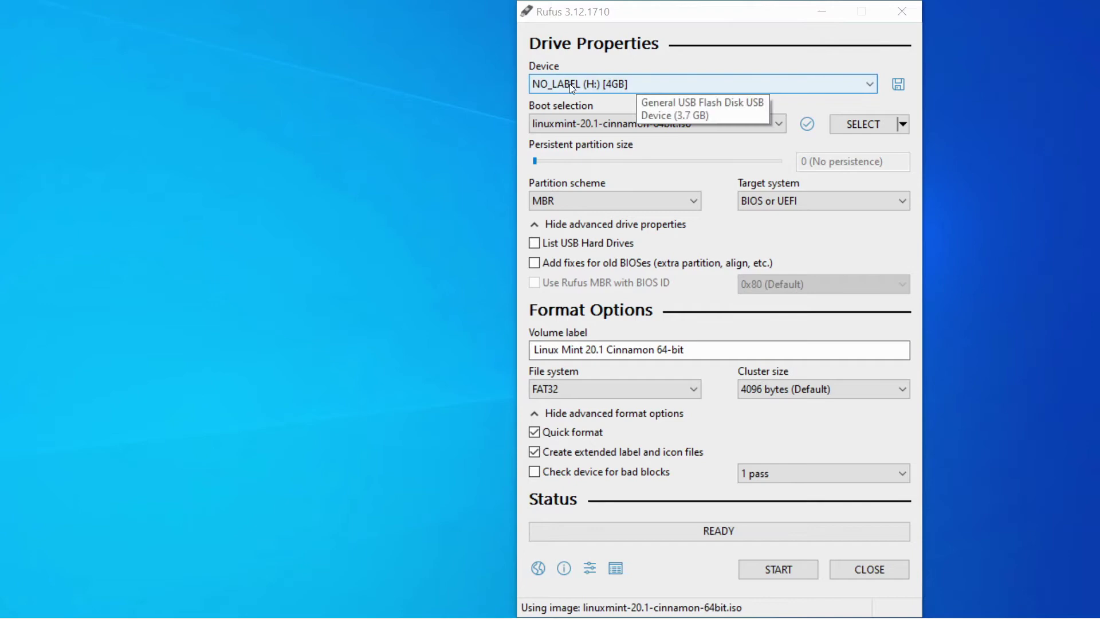
pyautogui.click(871, 84)
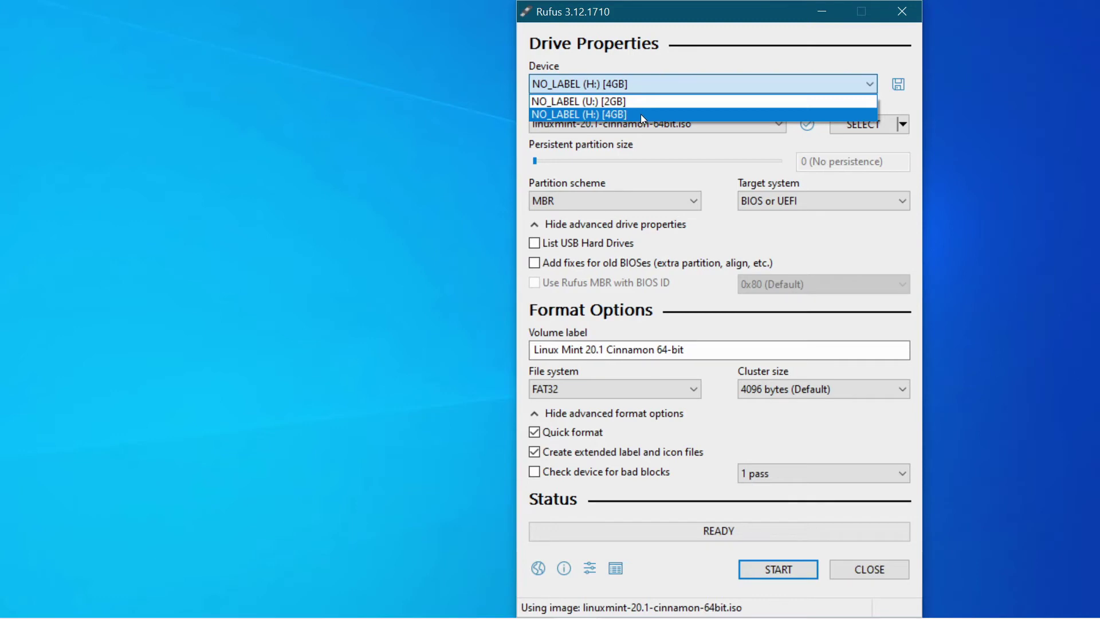
pyautogui.click(717, 55)
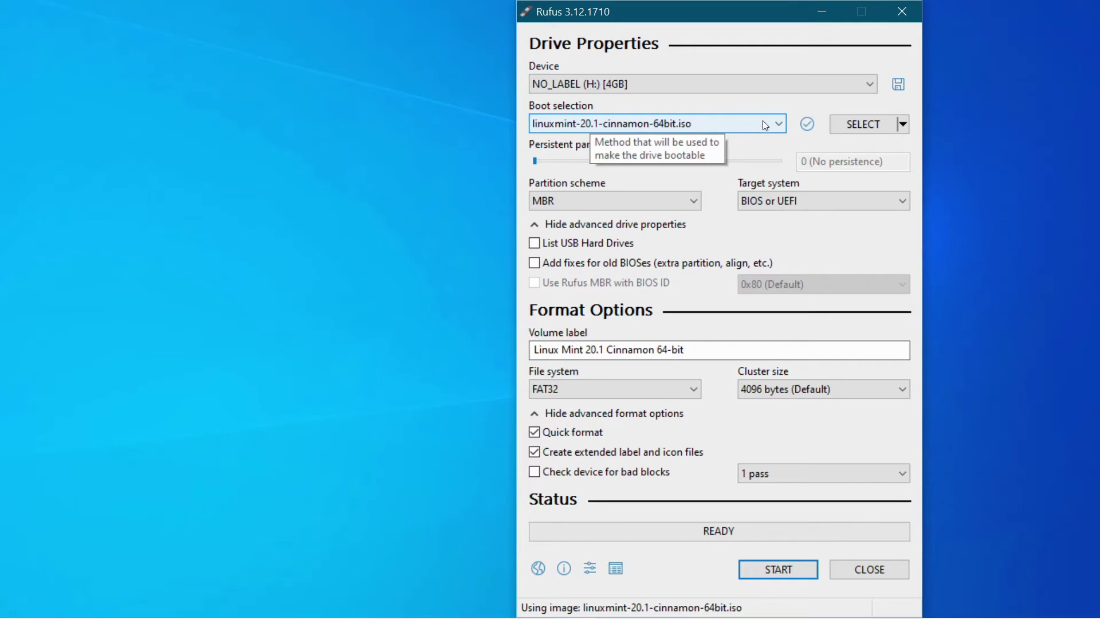
pyautogui.click(863, 124)
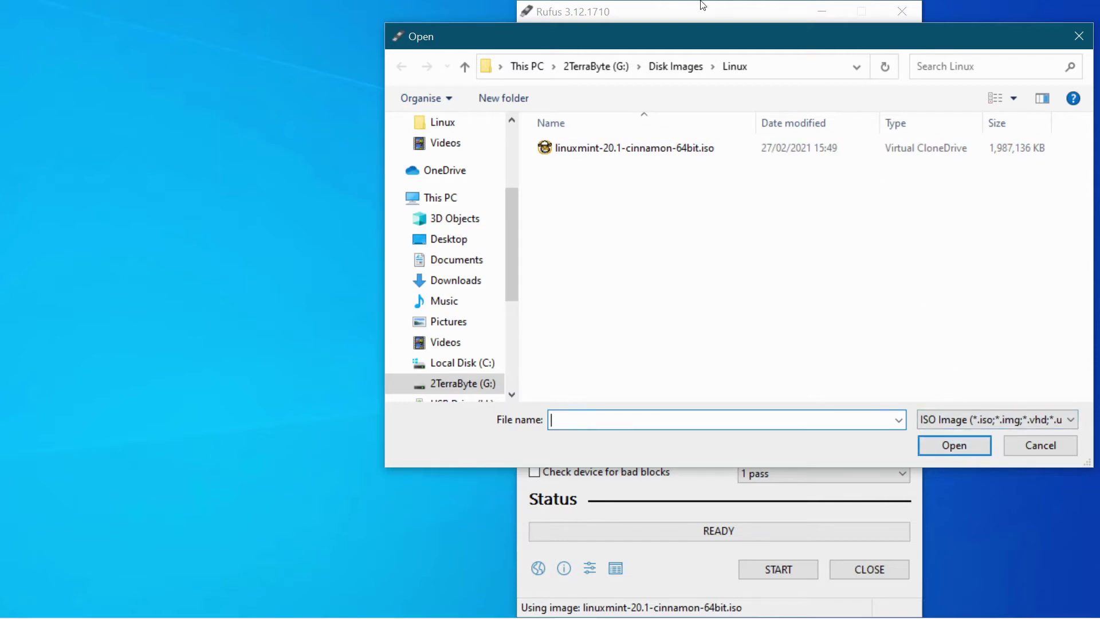
pyautogui.moveTo(768, 36); pyautogui.dragTo(686, 37)
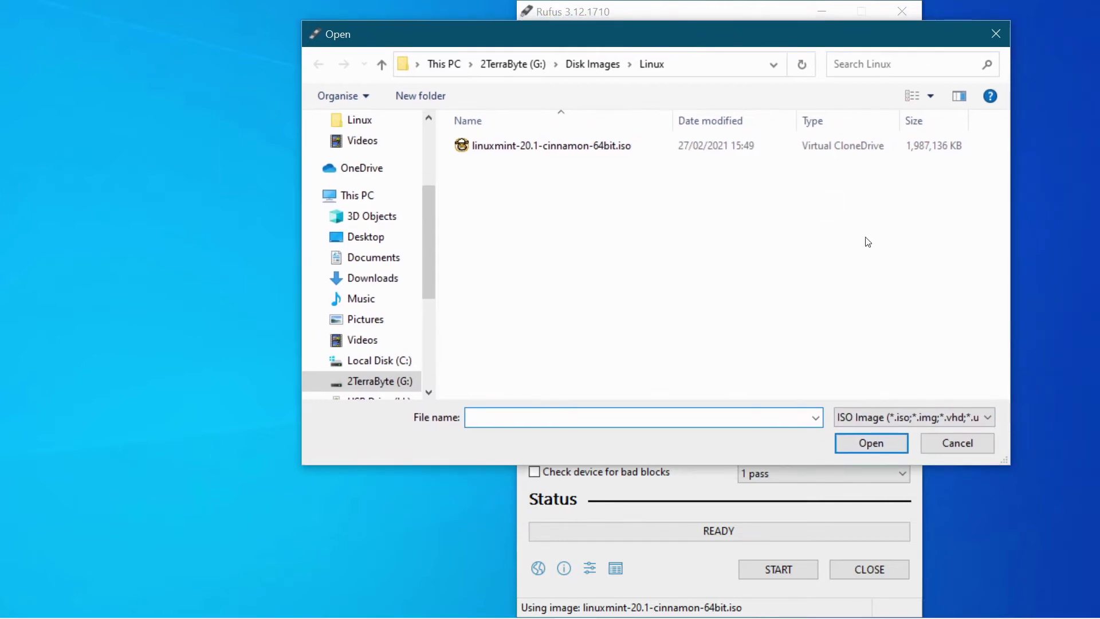
pyautogui.click(969, 442)
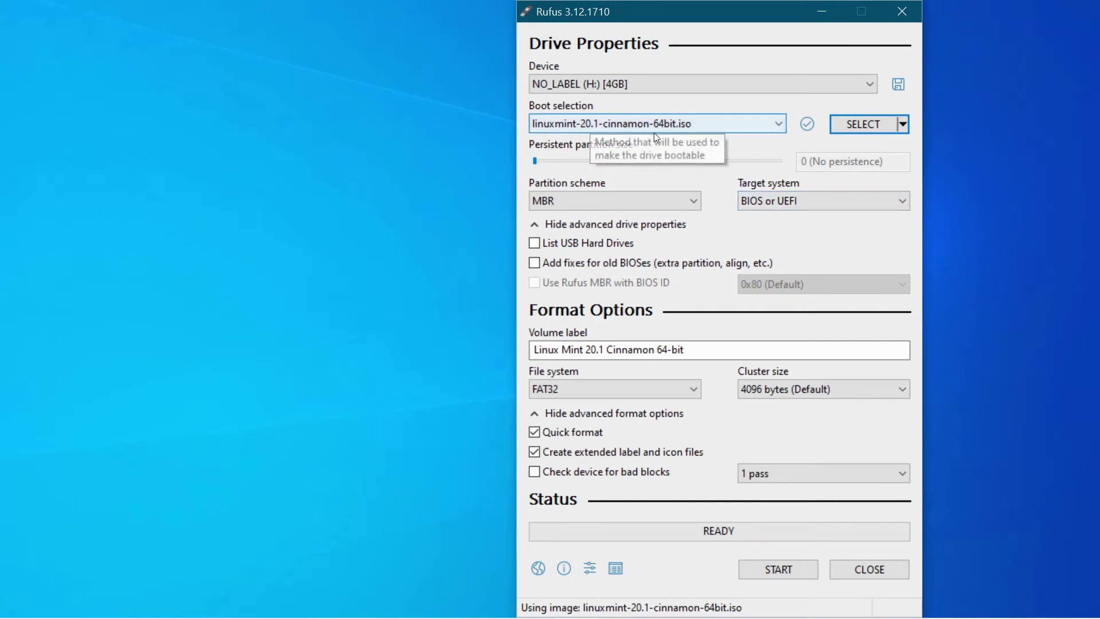
pyautogui.click(694, 201)
pyautogui.click(695, 199)
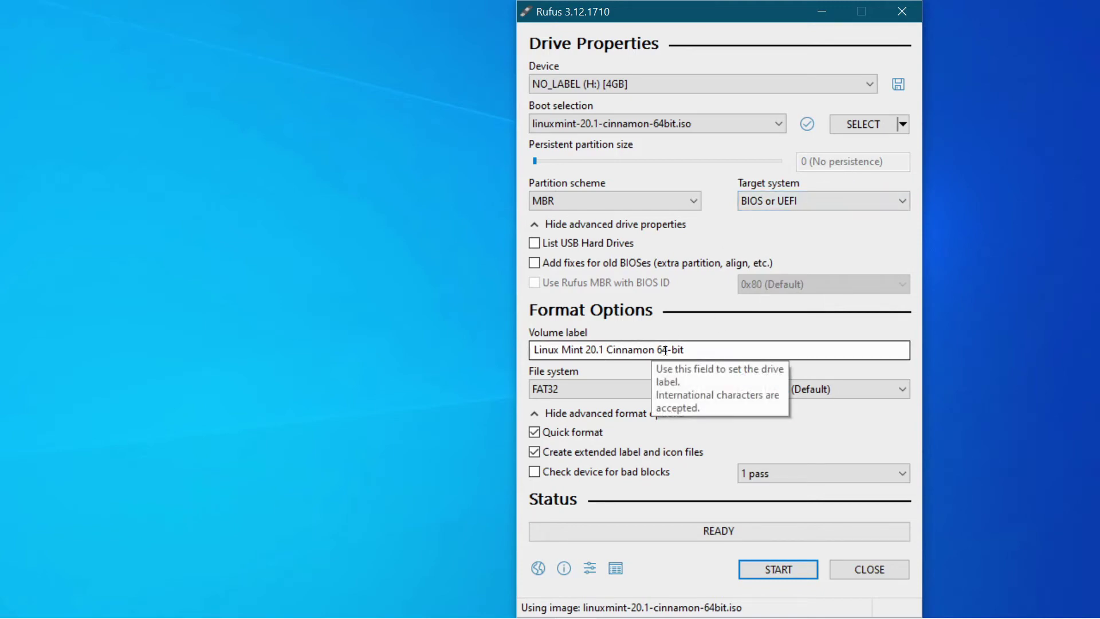
# Step: Replace the end of the Volume label with Mint20 so it reads LinuxMint20
pyautogui.moveTo(688, 349); pyautogui.dragTo(560, 354)
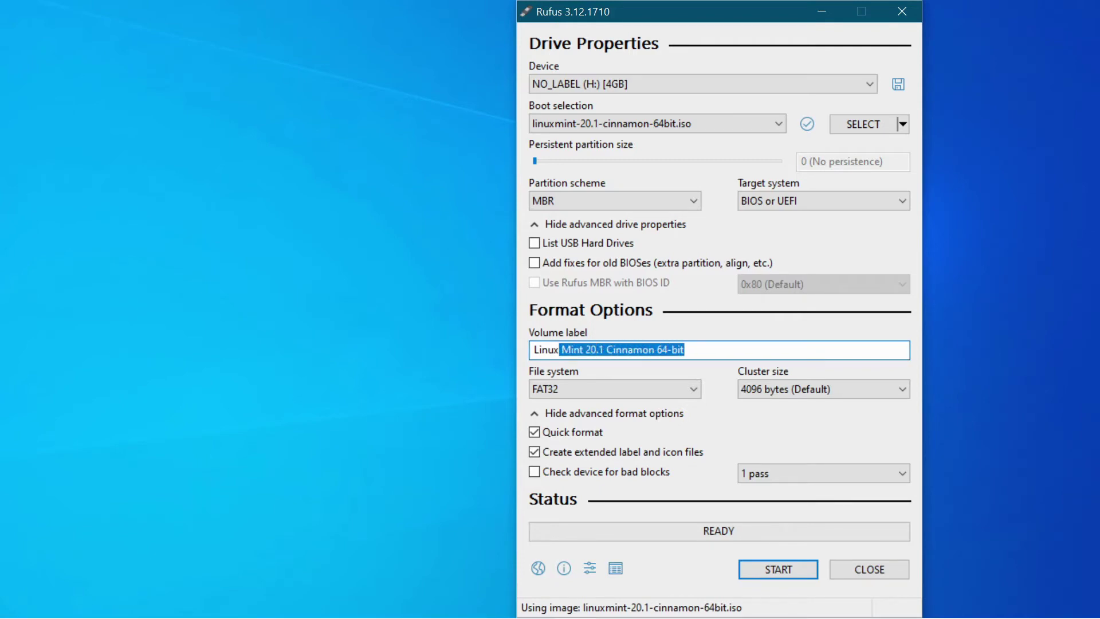
pyautogui.write('Mint20')
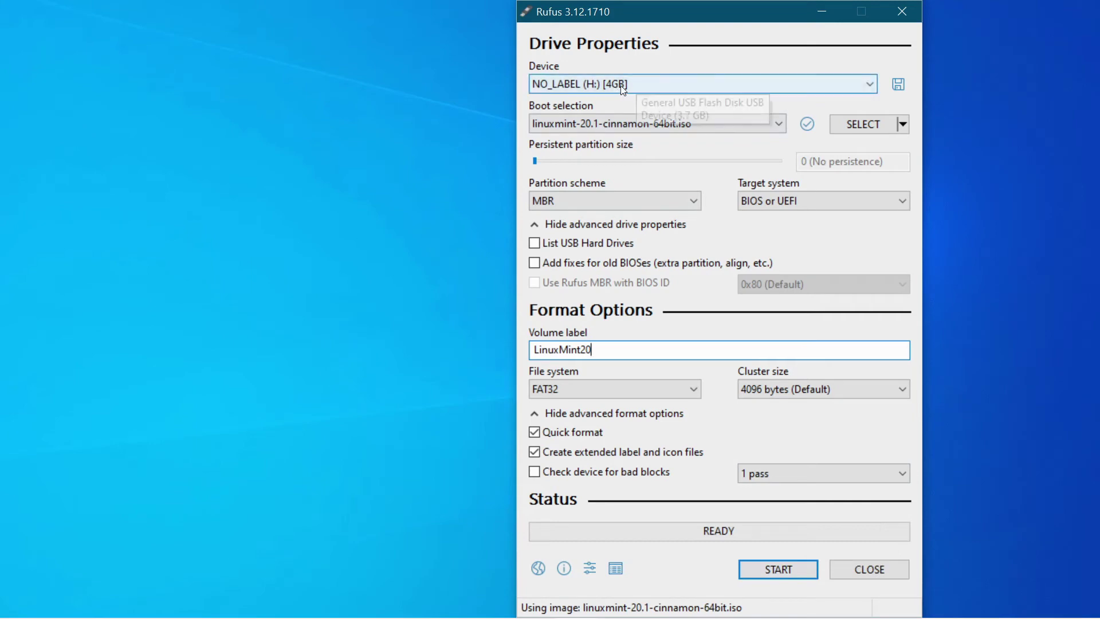
# Step: Reselect the NO_LABEL (H:) [4GB] drive, resetting the label to Linux Mint 20.1 Cinnamon 64-bit
pyautogui.click(871, 84)
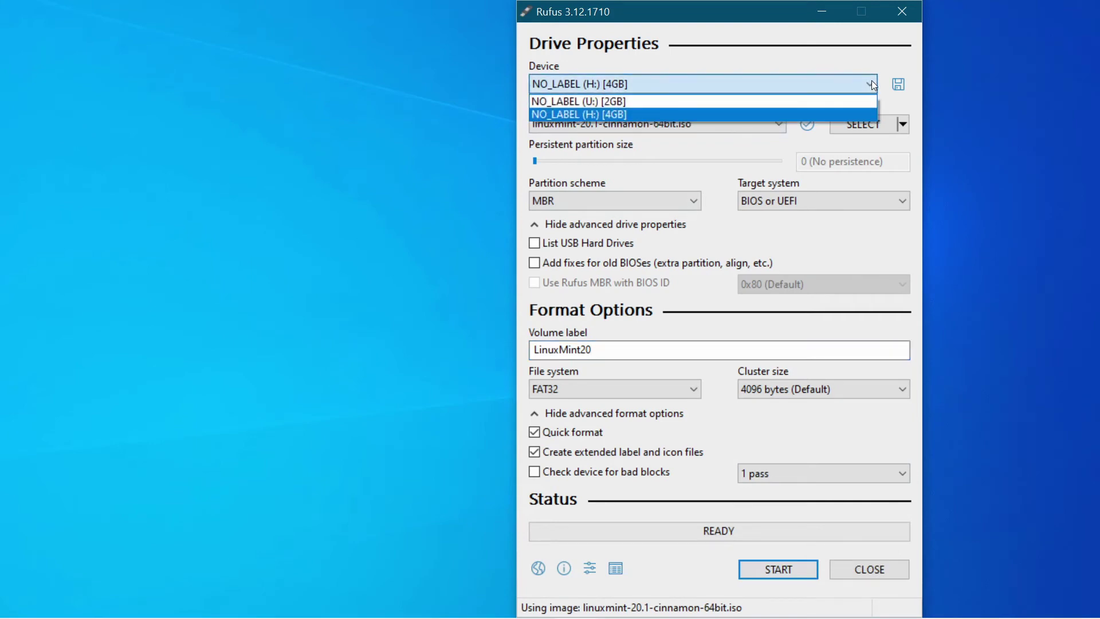
pyautogui.click(638, 113)
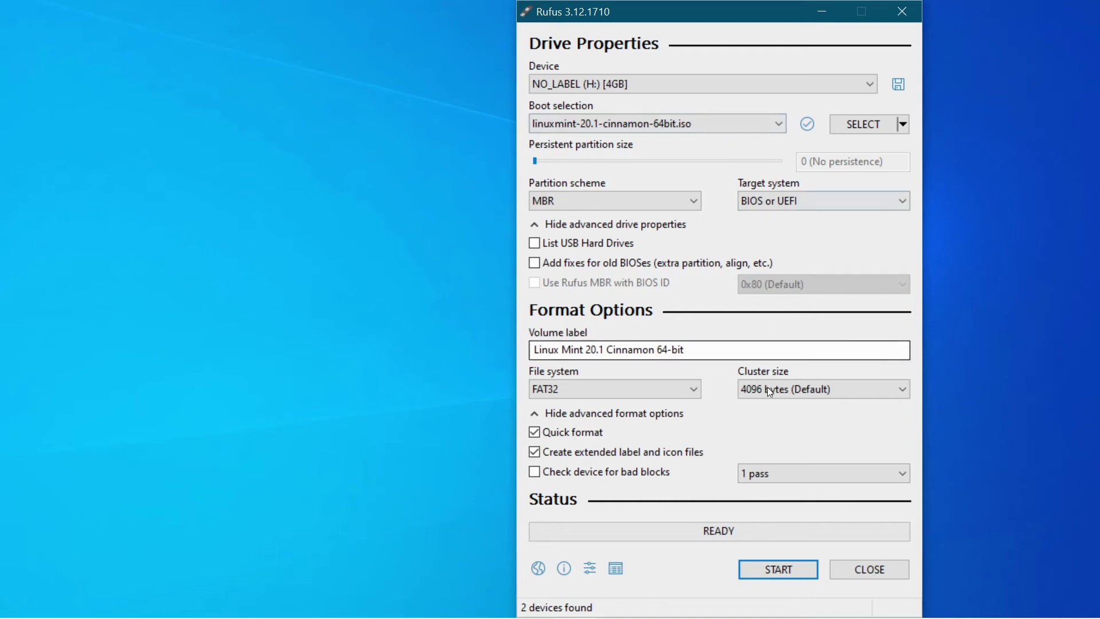
# Step: Start writing the stick and let Rufus download the extra Syslinux files like ldlinux.bss
pyautogui.click(787, 570)
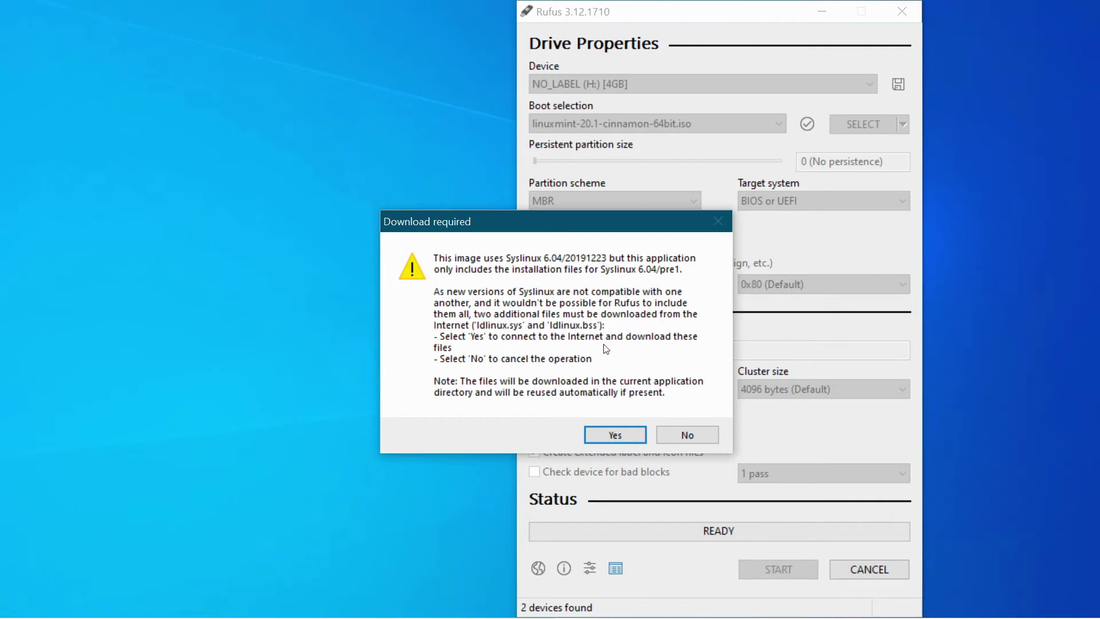
pyautogui.click(616, 436)
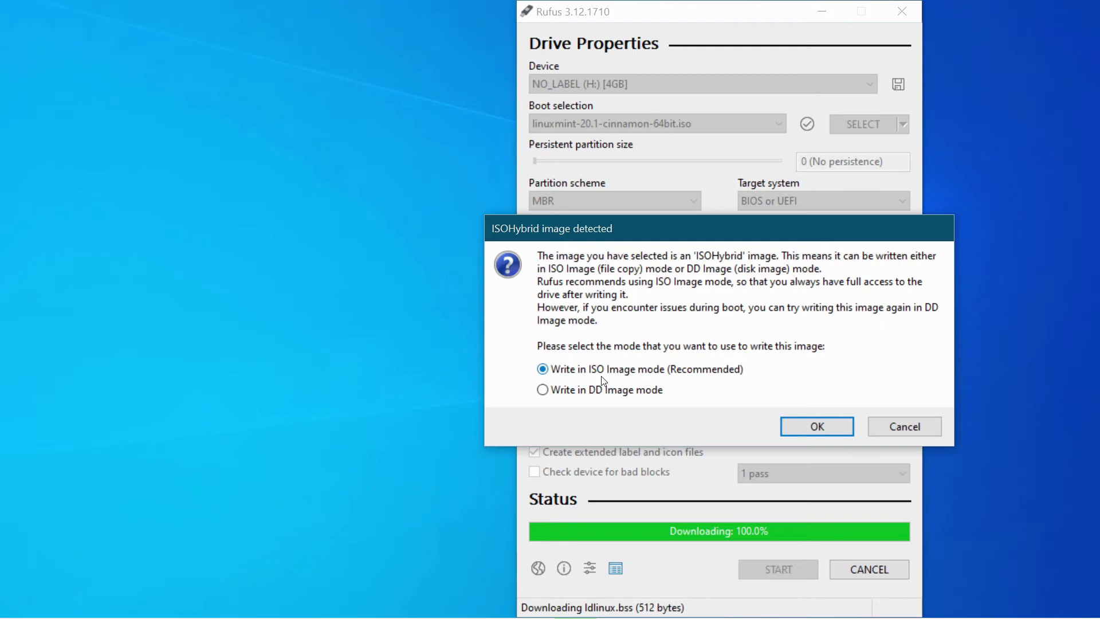
# Step: Accept Write in ISO Image mode and move the data-loss warning slightly aside
pyautogui.click(824, 429)
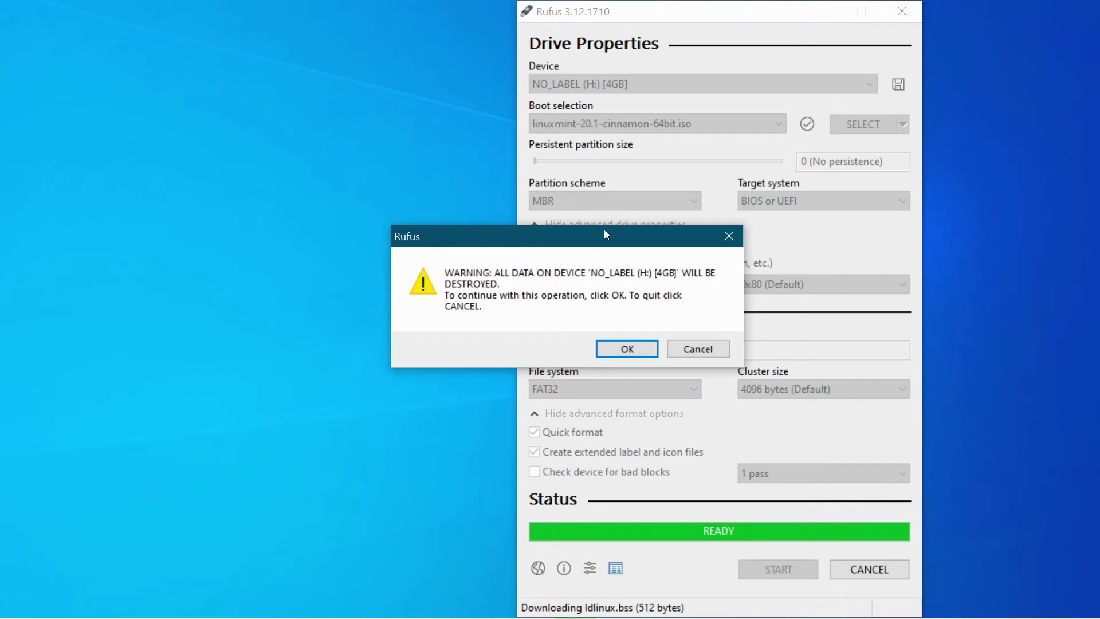
pyautogui.moveTo(613, 240); pyautogui.dragTo(623, 263)
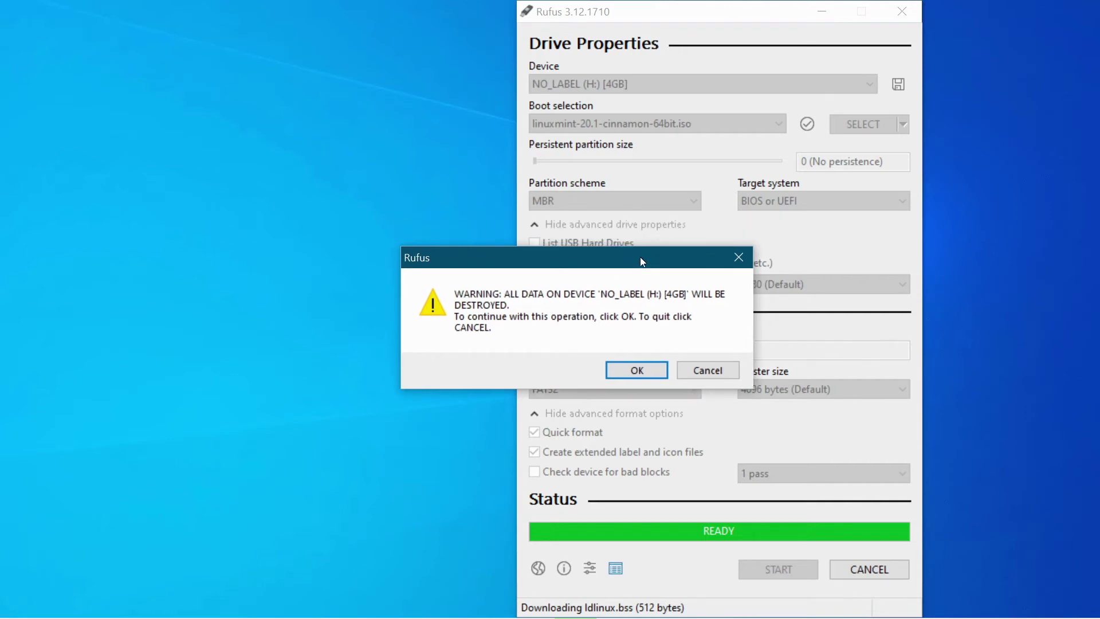
# Step: Confirm erasing the 4GB H: drive and let the Linux Mint image write until READY
pyautogui.click(637, 371)
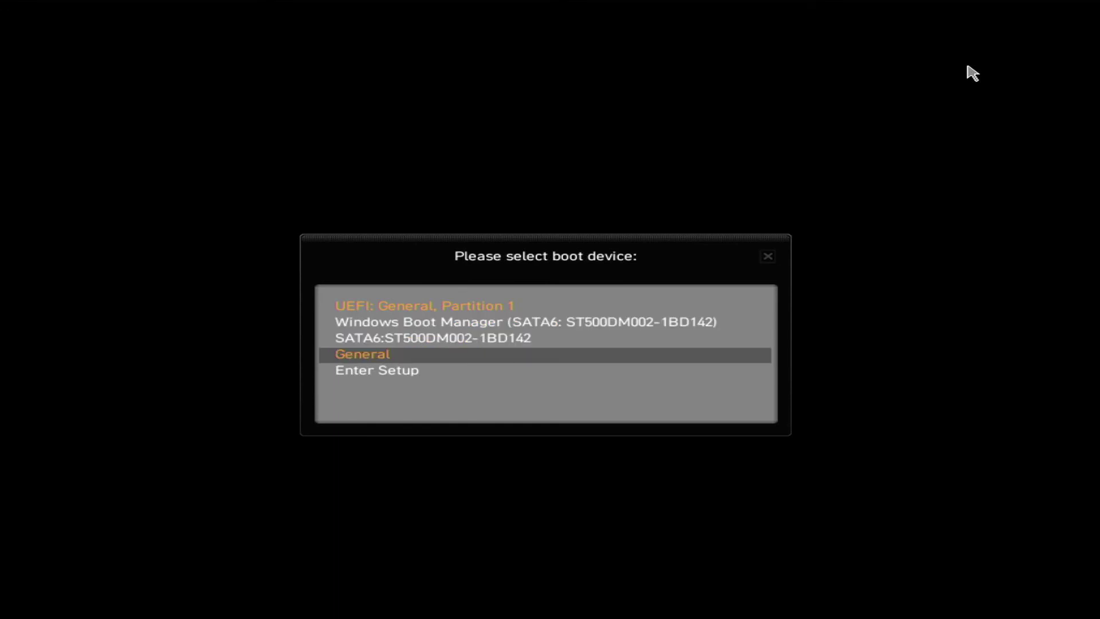
# Step: Highlight UEFI: General, Partition 1 in the boot device menu
pyautogui.press('Up')
pyautogui.press('Down')
pyautogui.press('Up')
pyautogui.press('Up')
pyautogui.press('Up')
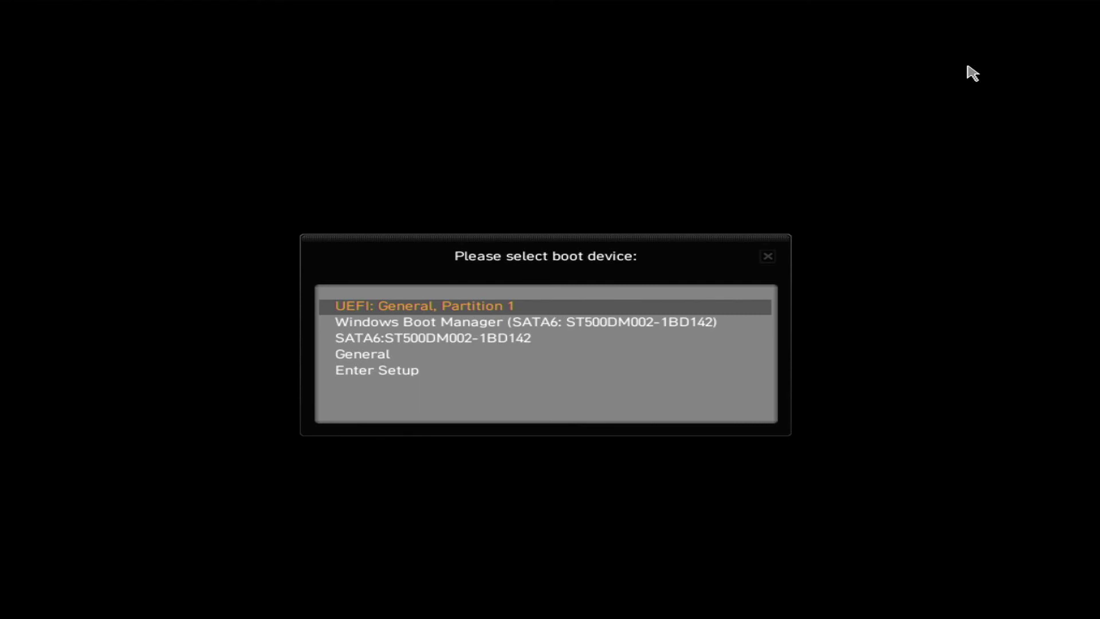
# Step: Boot the USB stick's UEFI partition into GRUB and highlight the Start Linux Mint 20.1 Cinnamon 64-bit entry
pyautogui.press('Return')
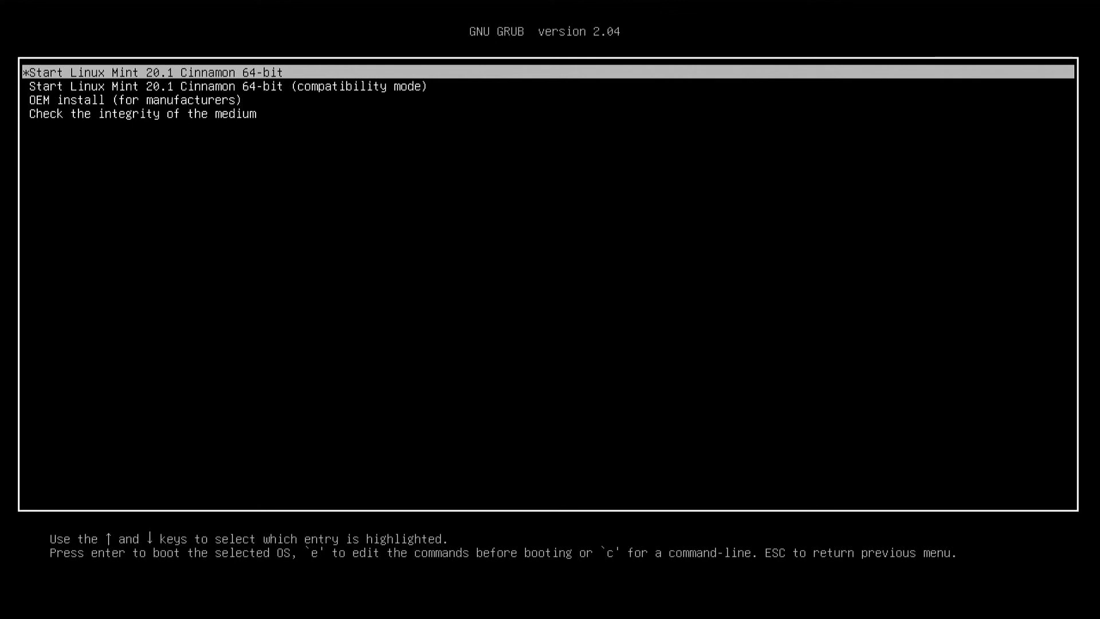
pyautogui.press('Down')
pyautogui.press('Down')
pyautogui.press('Down')
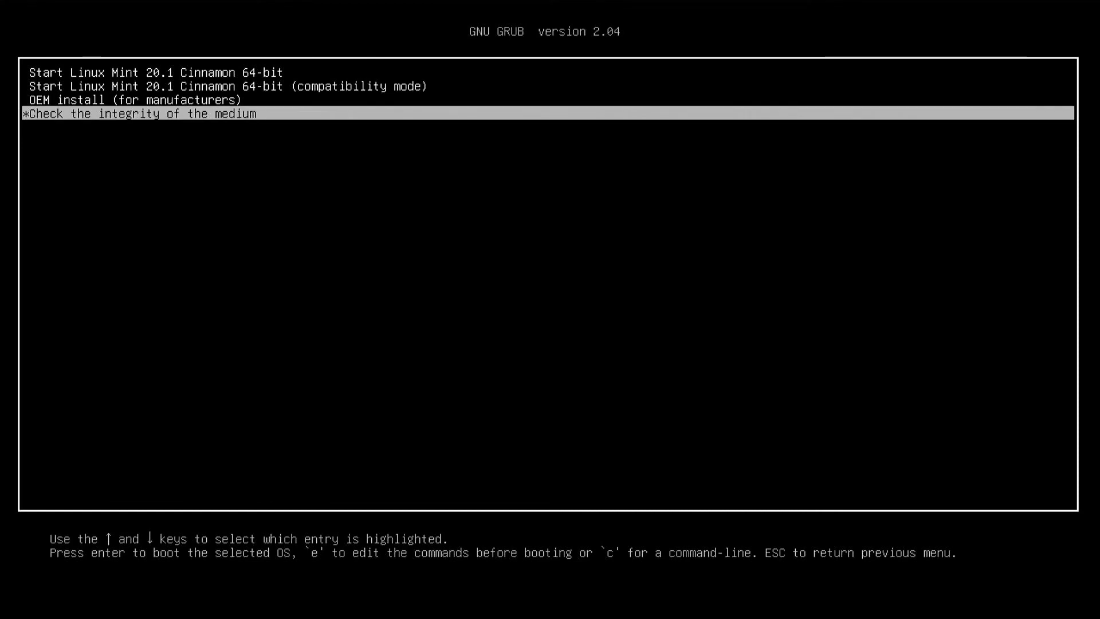
pyautogui.press('Up')
pyautogui.press('Up')
pyautogui.press('Up')
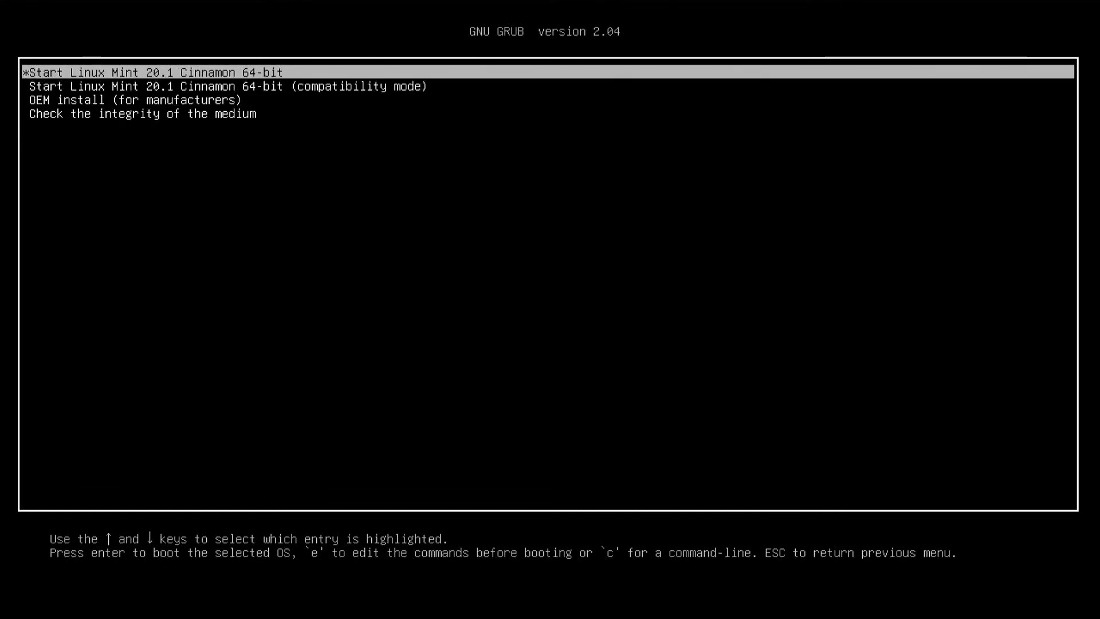